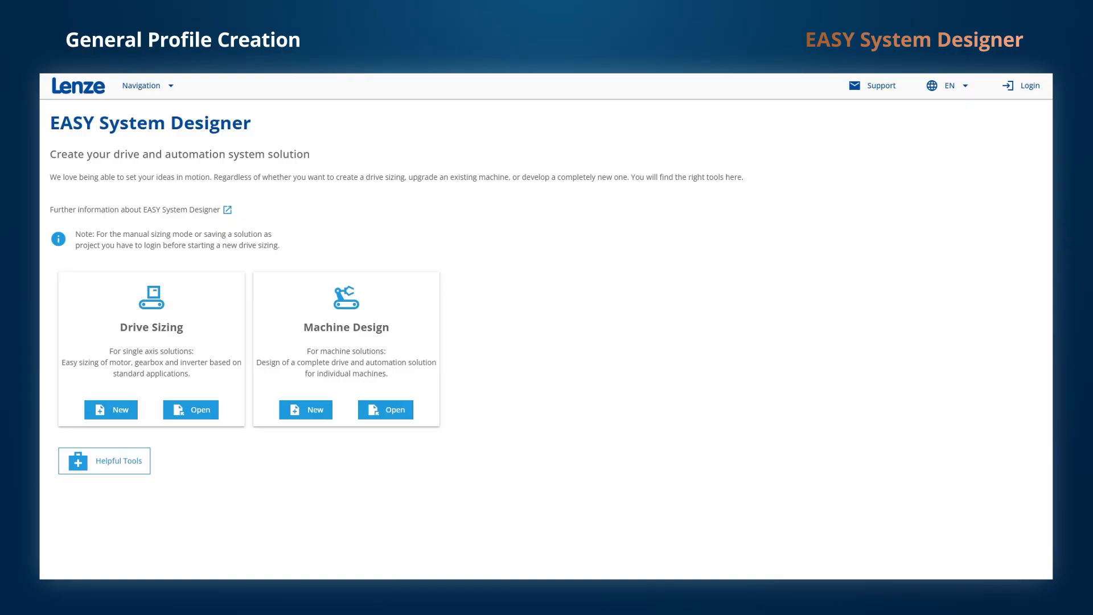
Create a new Positioning sizing for a Traveling drive and advance to the Motion design step.
{"action": "left_click", "coordinate": [114, 412]}
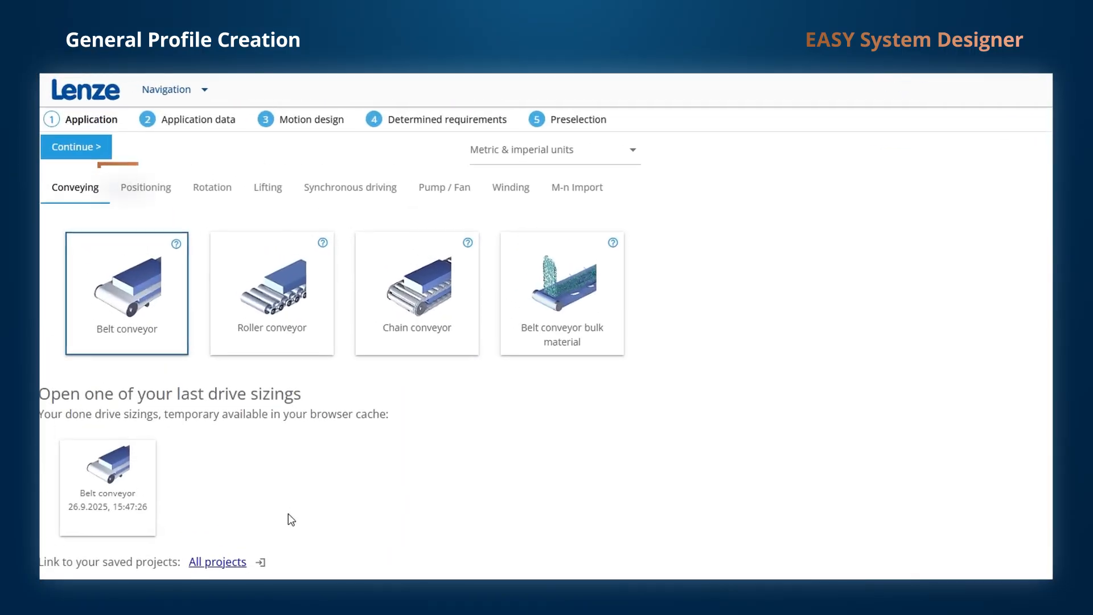
{"action": "left_click", "coordinate": [148, 190]}
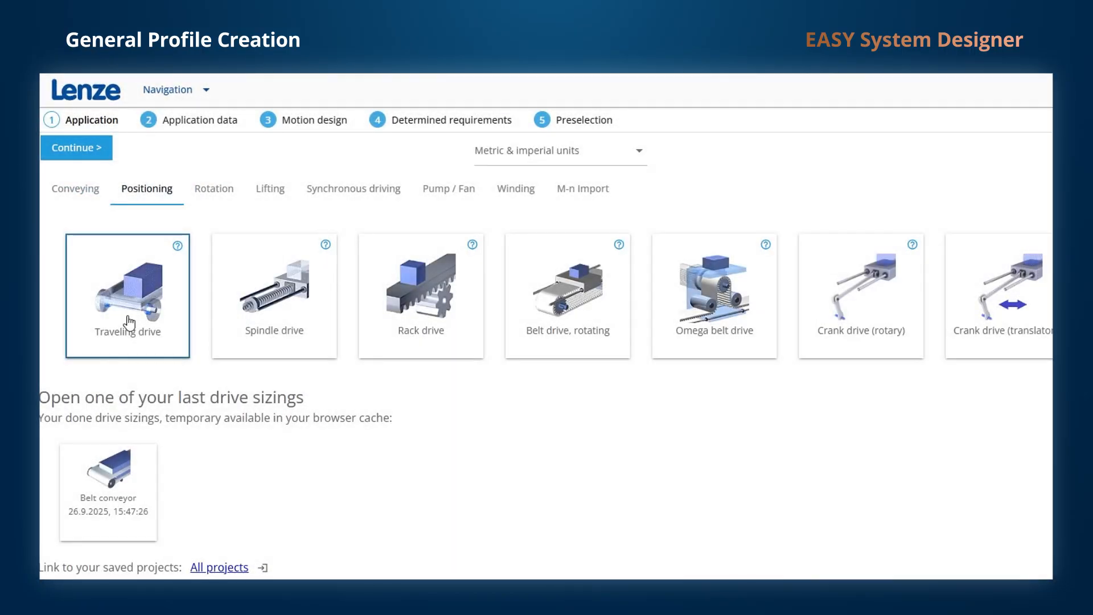
{"action": "left_click", "coordinate": [129, 321]}
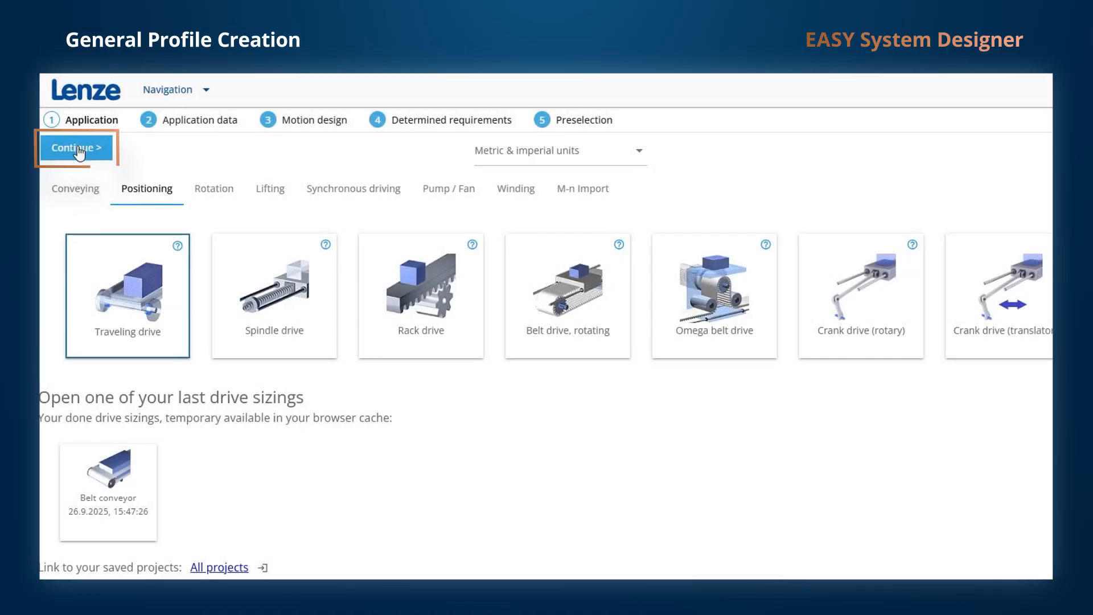
{"action": "left_click", "coordinate": [76, 147]}
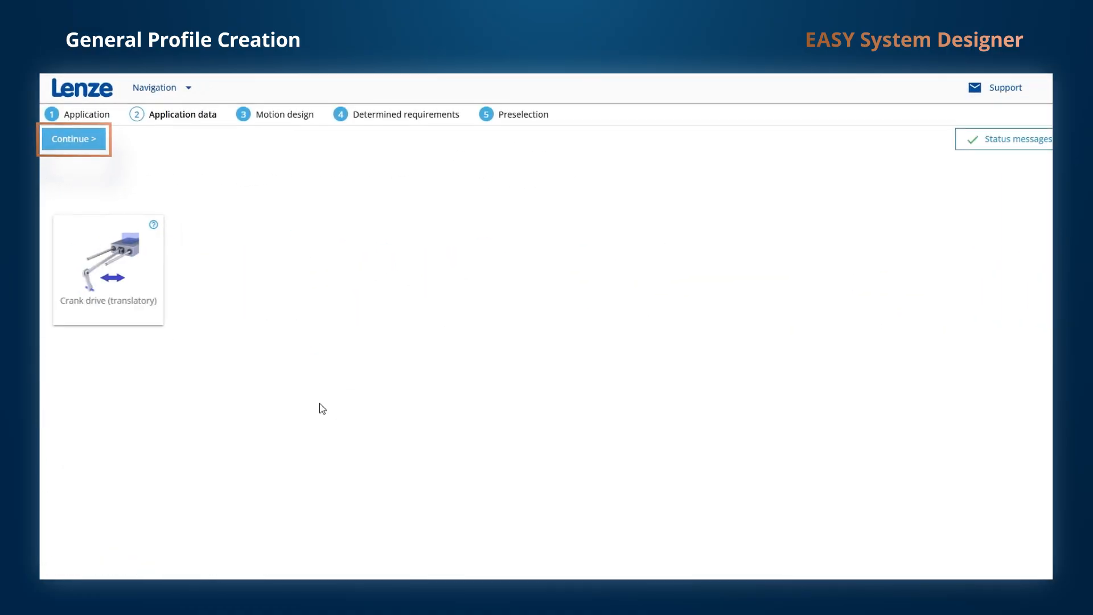
{"action": "left_click", "coordinate": [78, 137]}
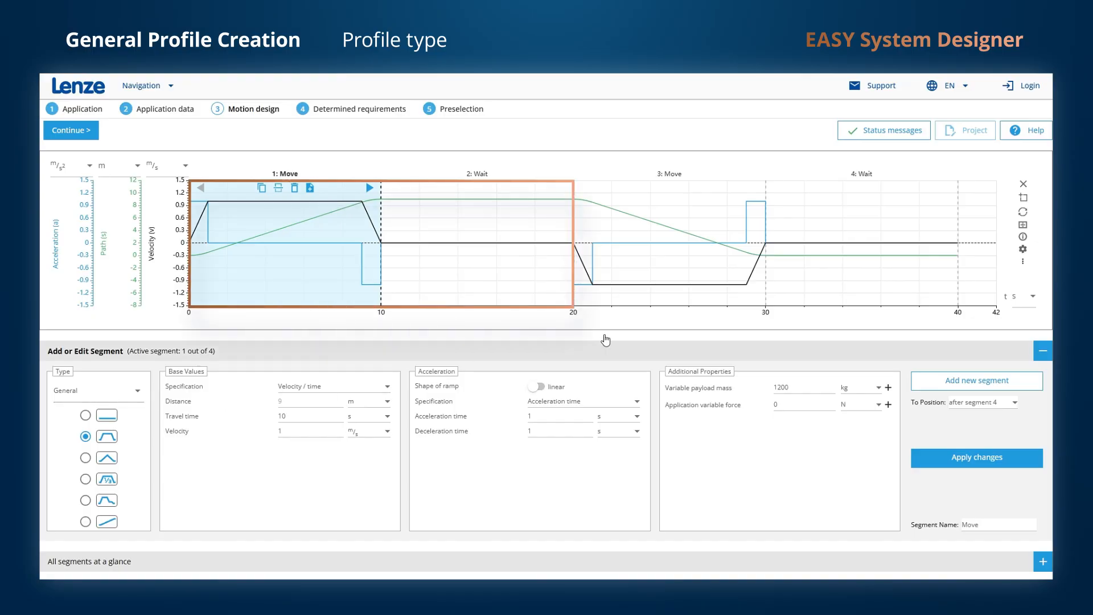
Delete segment 4 (Wait) and segment 3 (Move), leaving a 20 s Move/Wait profile.
{"action": "left_click", "coordinate": [849, 277]}
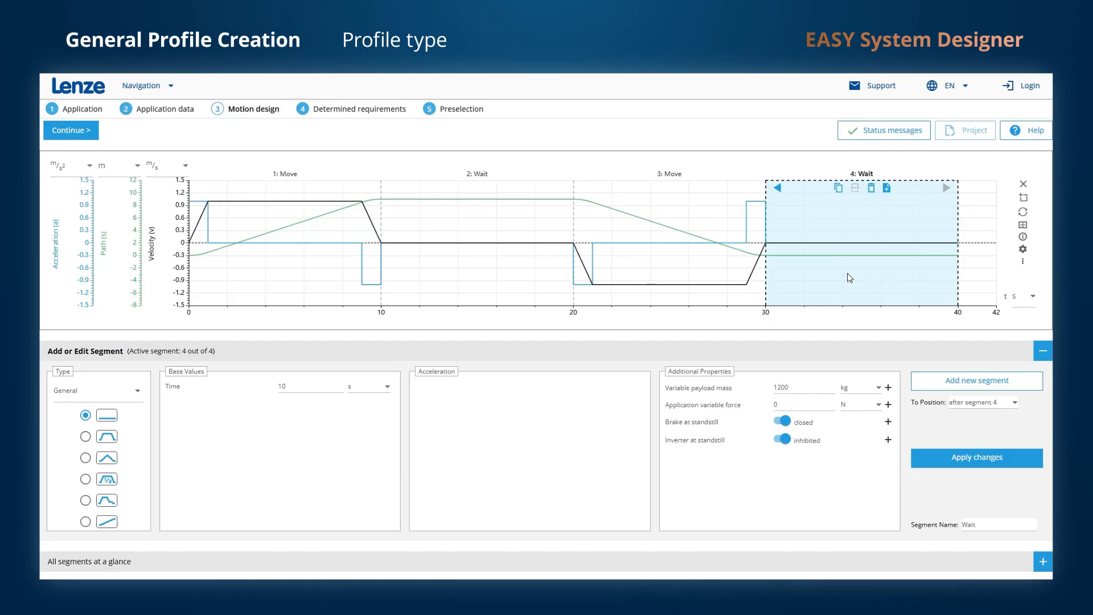
{"action": "left_click", "coordinate": [871, 192]}
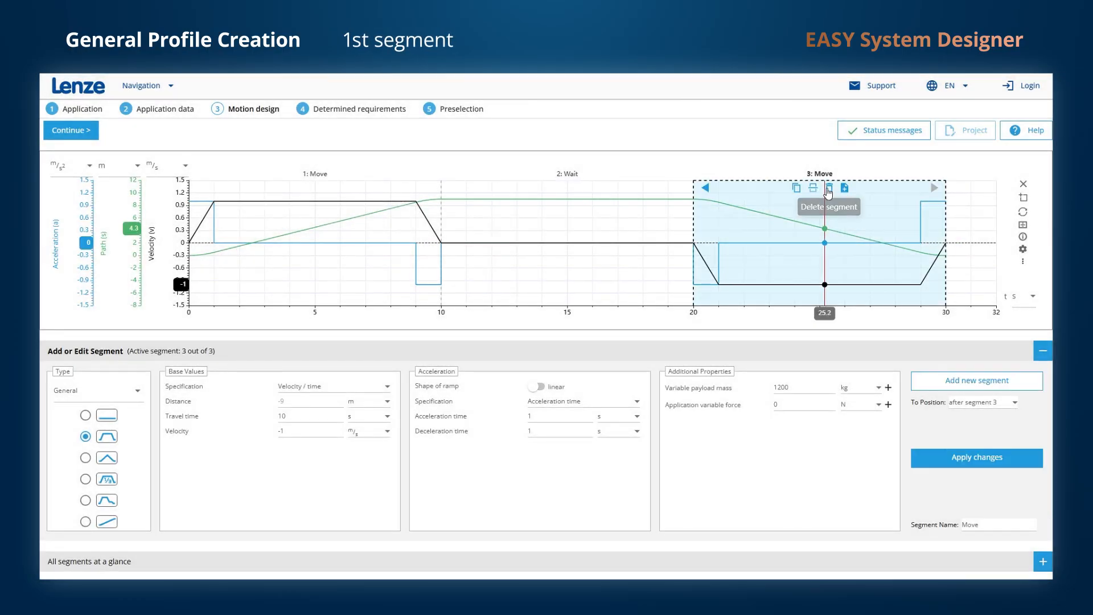
{"action": "left_click", "coordinate": [829, 190]}
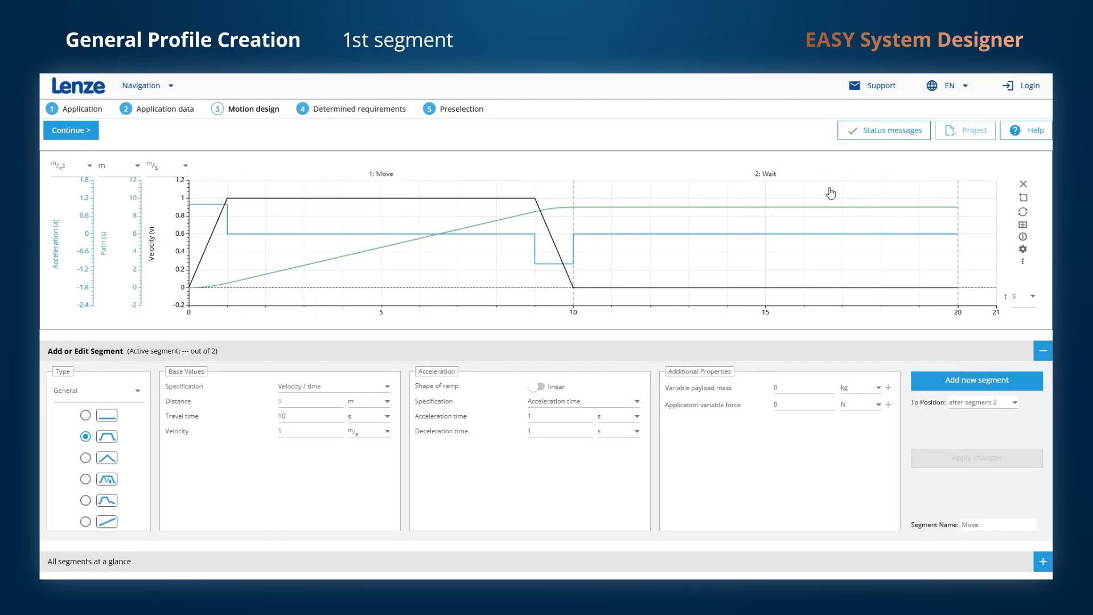
Select the first Move segment and collapse then re-expand the Add or Edit Segment panel.
{"action": "left_click", "coordinate": [384, 257]}
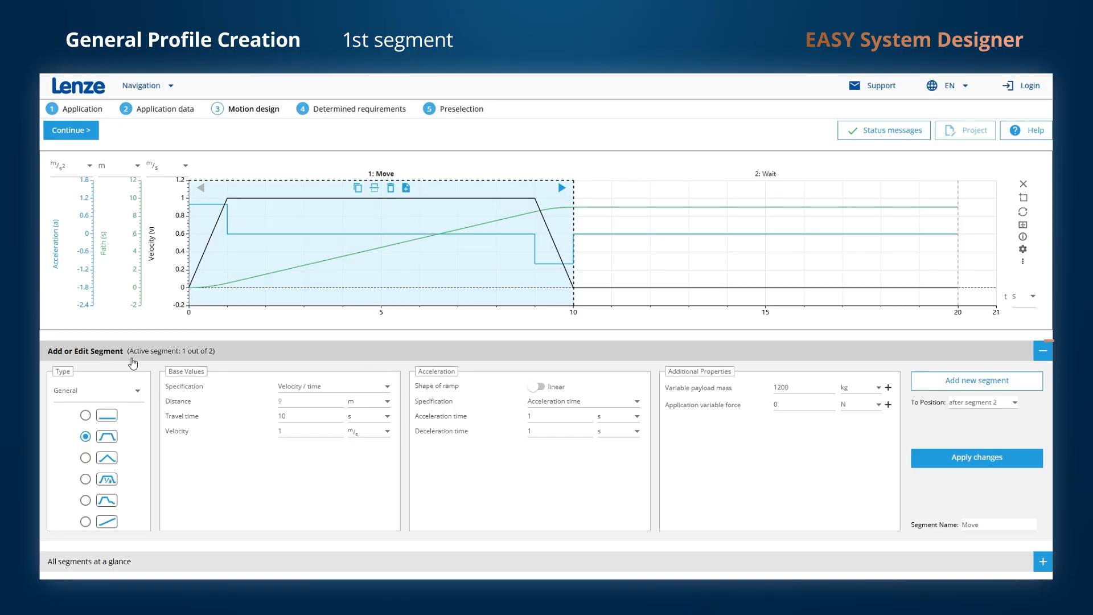
{"action": "left_click", "coordinate": [1040, 353]}
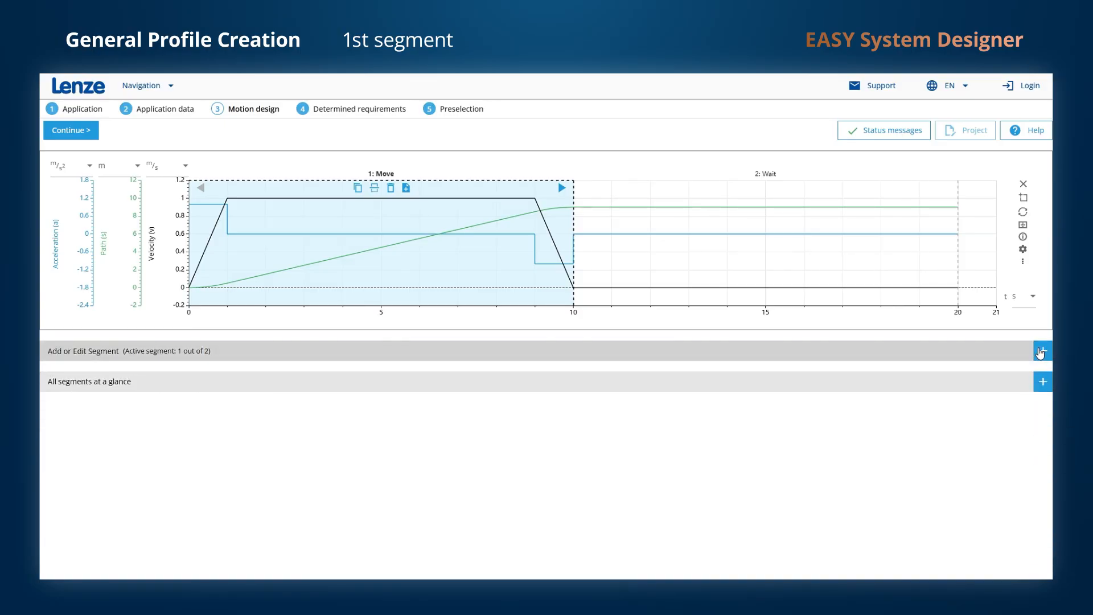
{"action": "left_click", "coordinate": [1041, 353]}
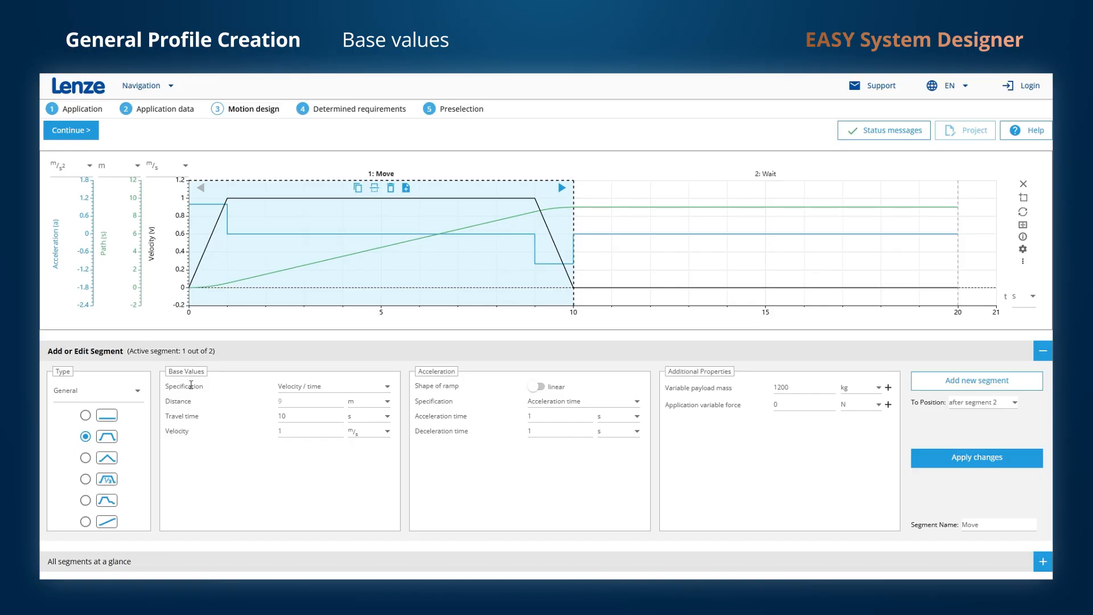
{"action": "mouse_move", "coordinate": [191, 384]}
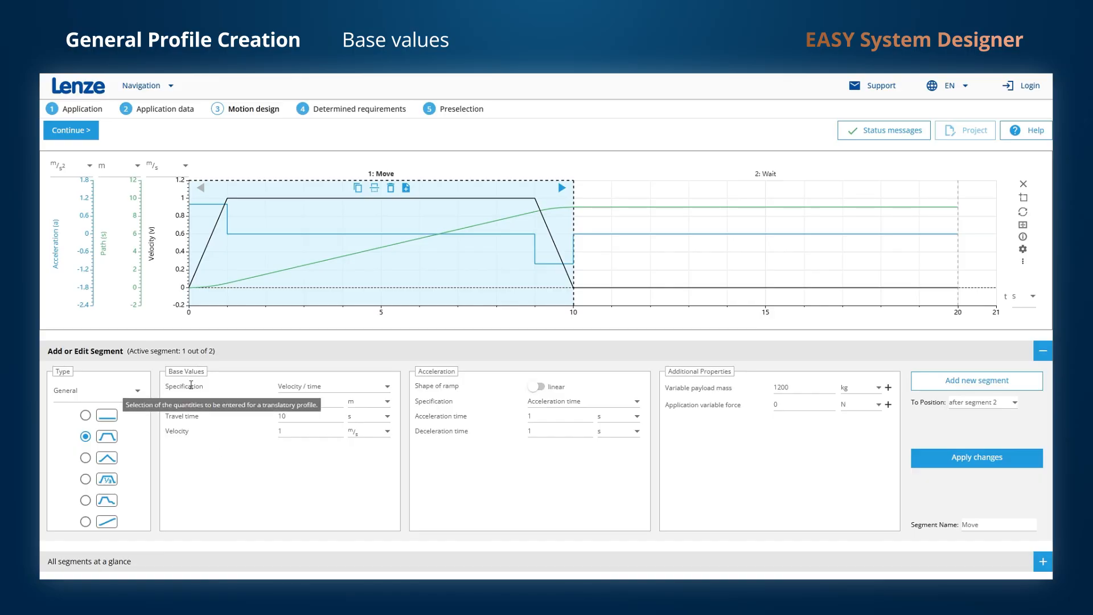
{"action": "mouse_move", "coordinate": [196, 414]}
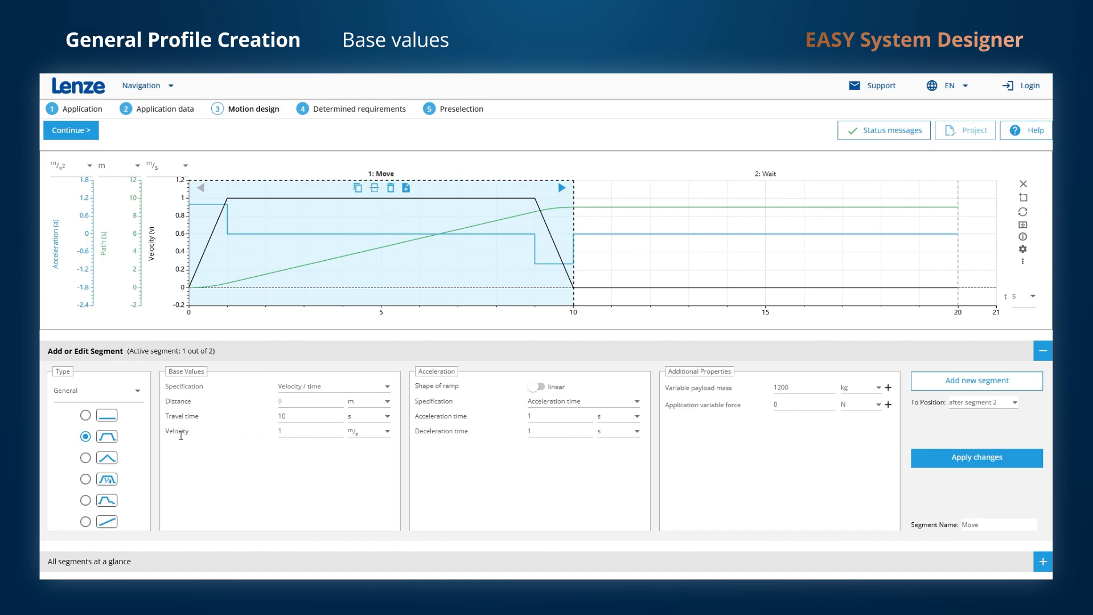
{"action": "mouse_move", "coordinate": [181, 436]}
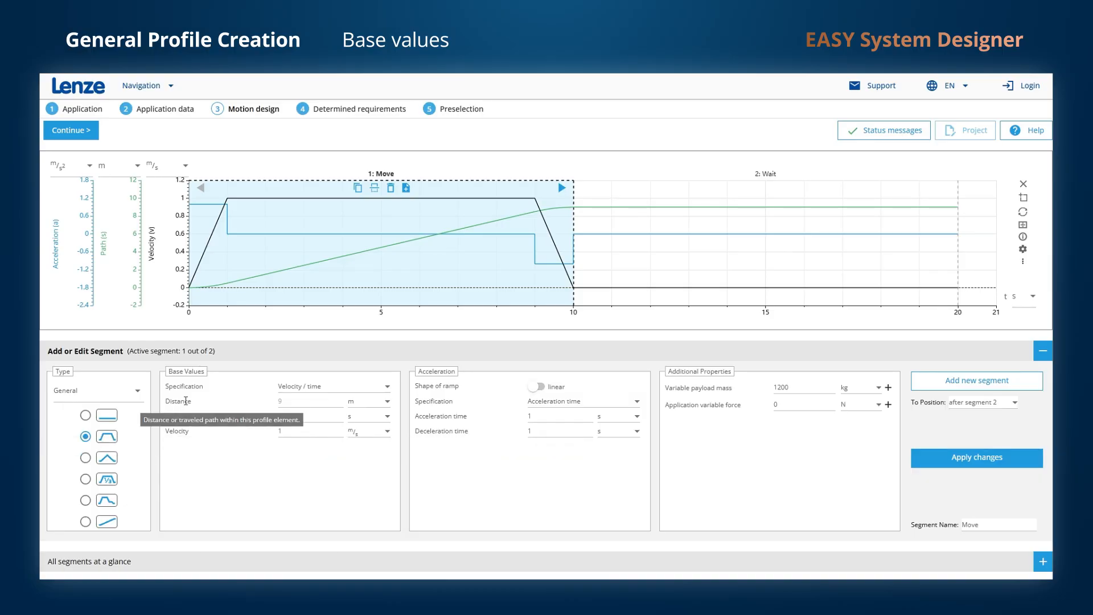
{"action": "mouse_move", "coordinate": [288, 401]}
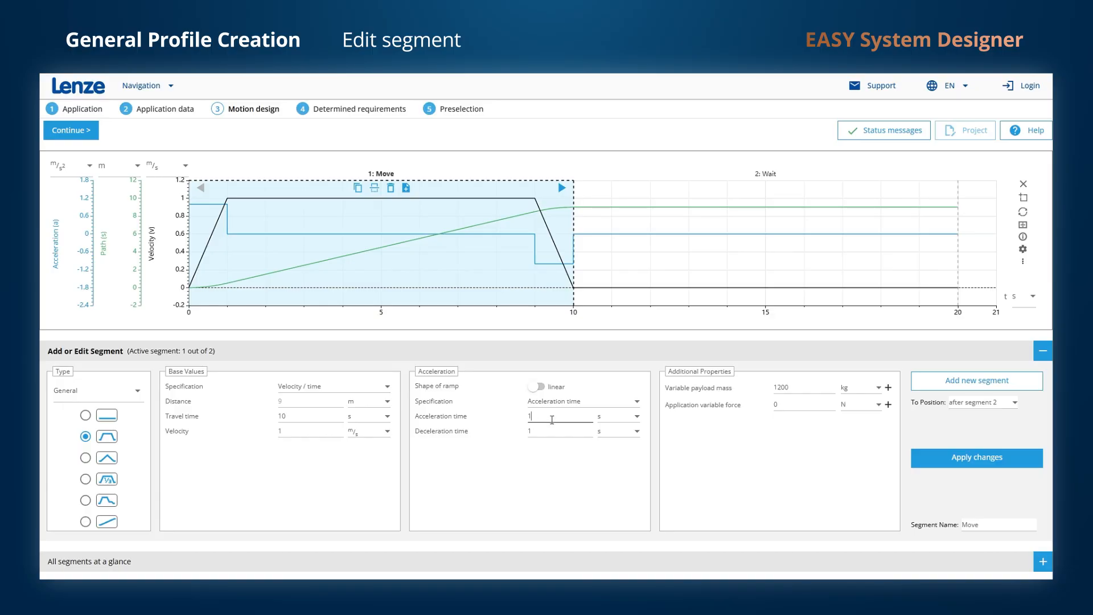
Change the first segment's acceleration time to 2 s and apply it.
{"action": "key", "text": "BackSpace"}
{"action": "type", "text": "2"}
{"action": "left_click", "coordinate": [958, 458]}
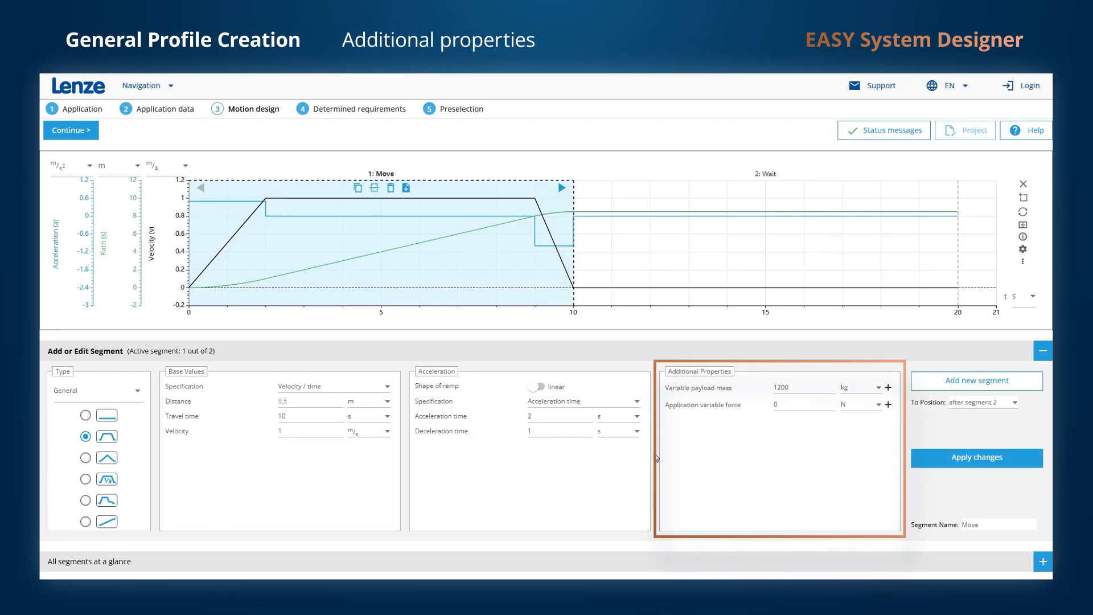
Rename the first segment from Move to Forward1.
{"action": "mouse_move", "coordinate": [716, 386]}
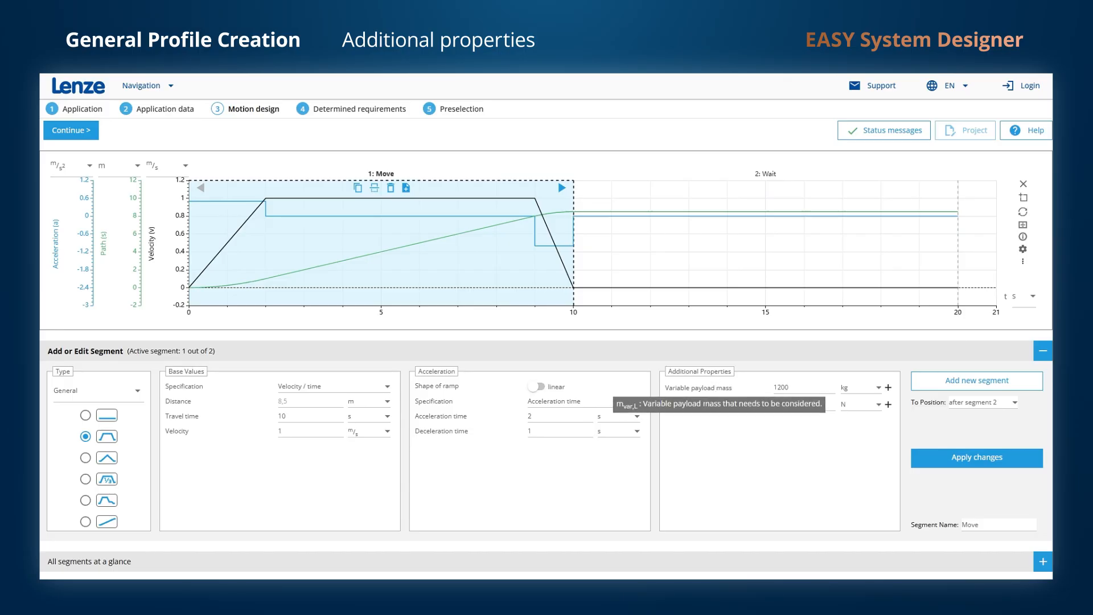
{"action": "mouse_move", "coordinate": [704, 408]}
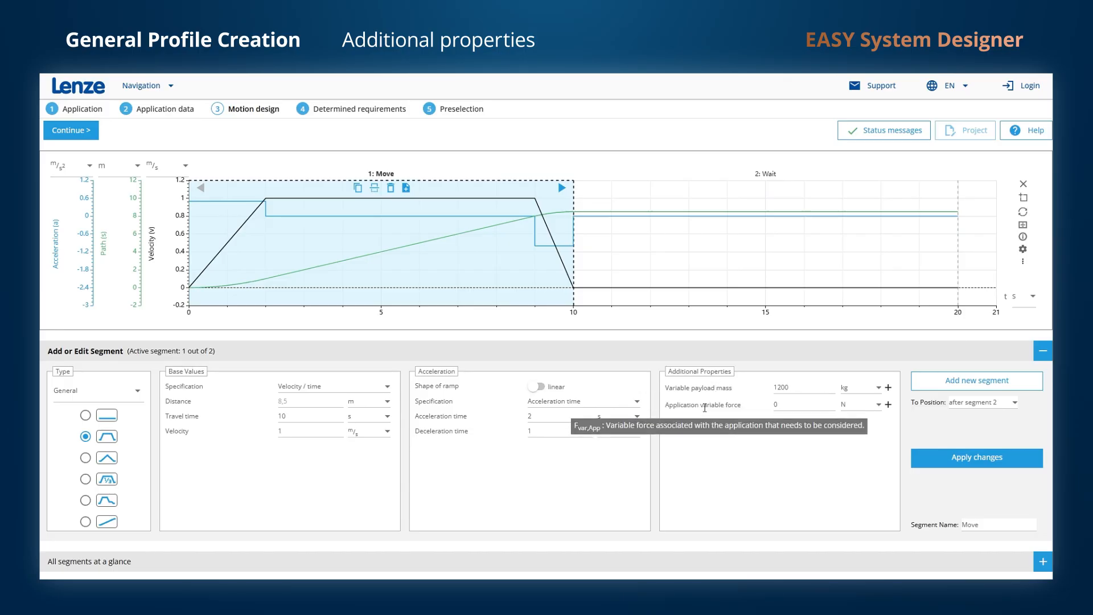
{"action": "left_click", "coordinate": [1002, 526]}
{"action": "key", "text": "BackSpace"}
{"action": "key", "text": "BackSpace"}
{"action": "key", "text": "BackSpace"}
{"action": "key", "text": "BackSpace"}
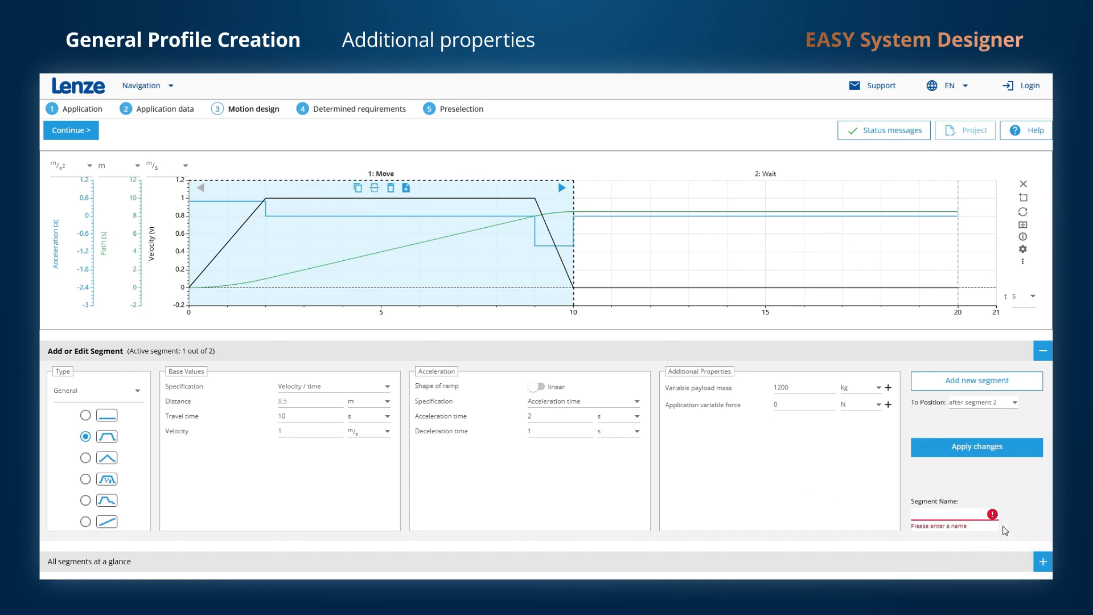
{"action": "type", "text": "Forward1"}
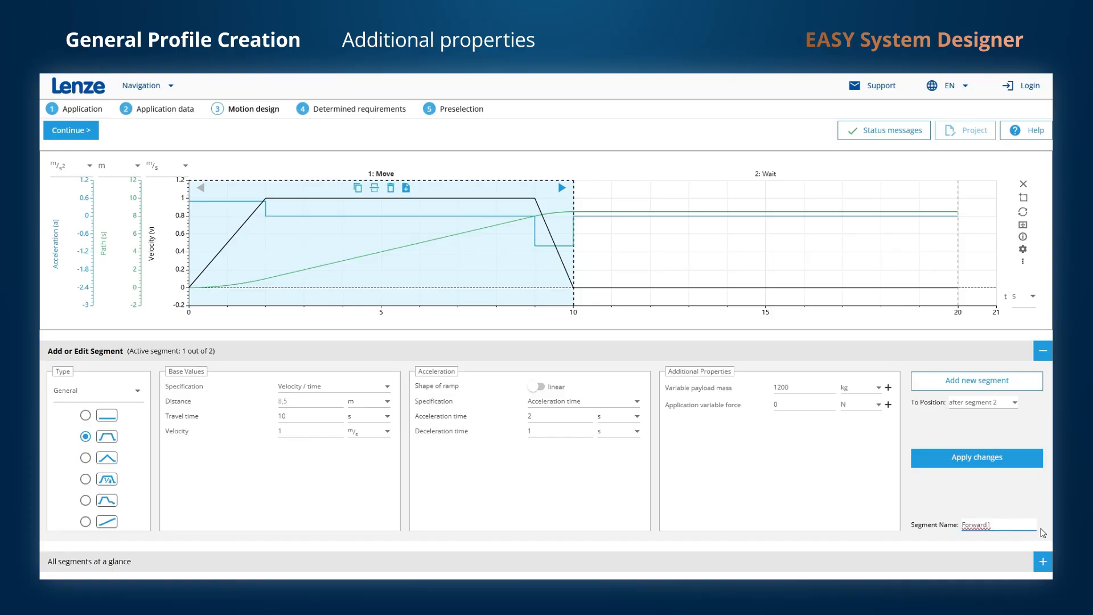
{"action": "key", "text": "Return"}
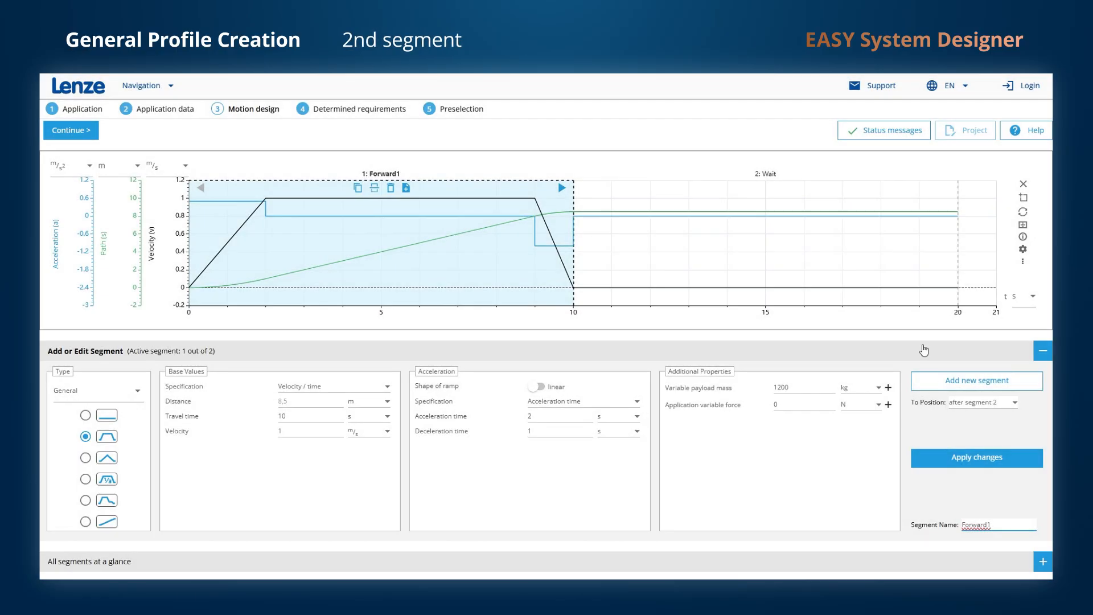
Change the second segment's (Wait) time from 10 s to 5 s and apply it.
{"action": "left_click", "coordinate": [841, 263]}
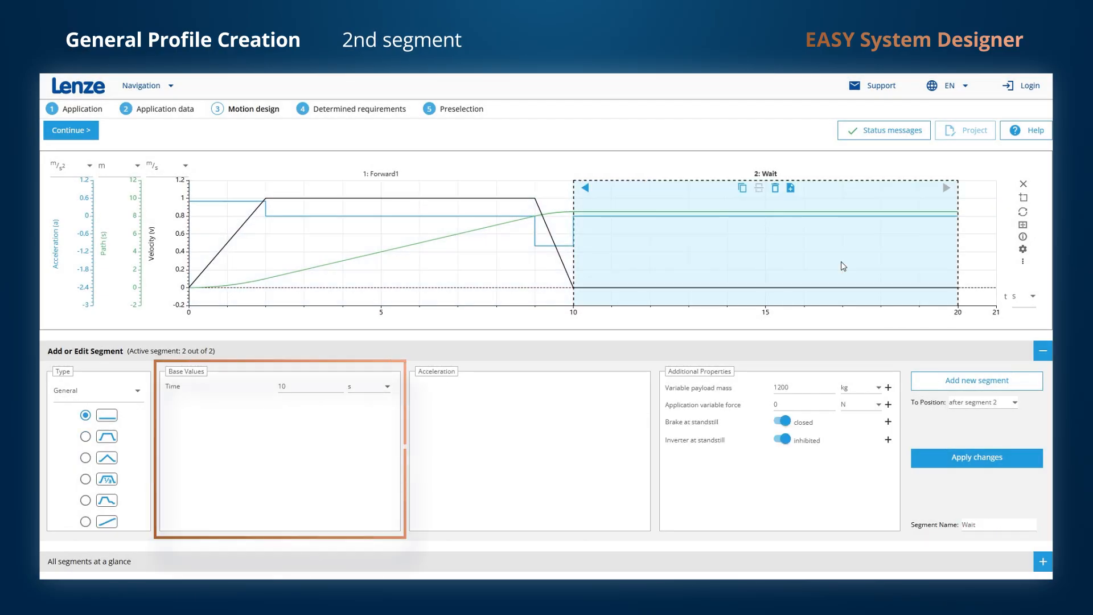
{"action": "left_click", "coordinate": [296, 388]}
{"action": "key", "text": "BackSpace"}
{"action": "key", "text": "BackSpace"}
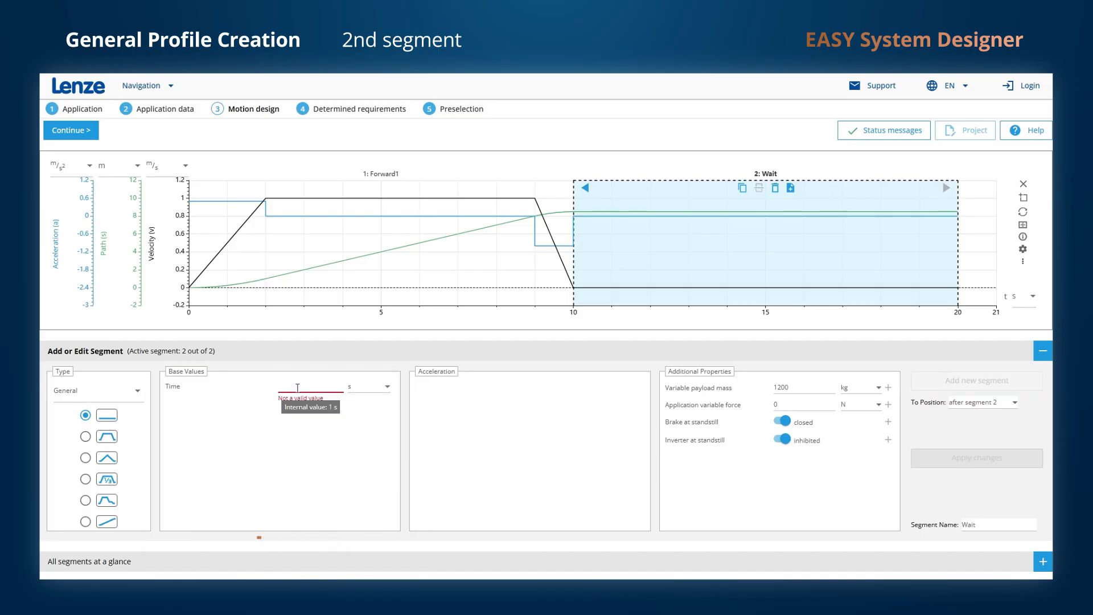
{"action": "type", "text": "5"}
{"action": "left_click", "coordinate": [936, 464]}
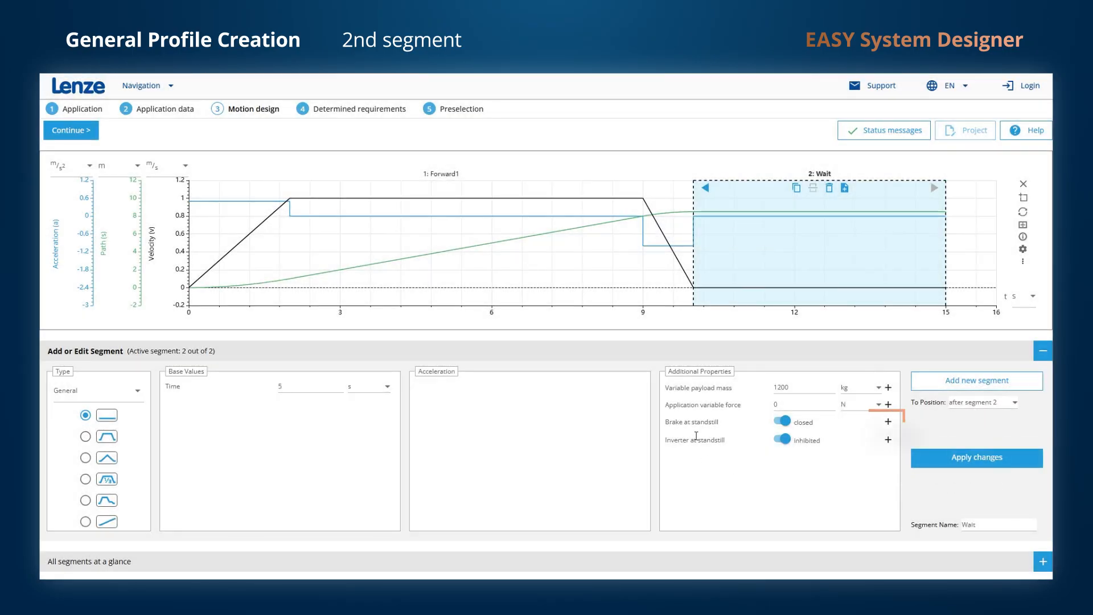
{"action": "mouse_move", "coordinate": [699, 424]}
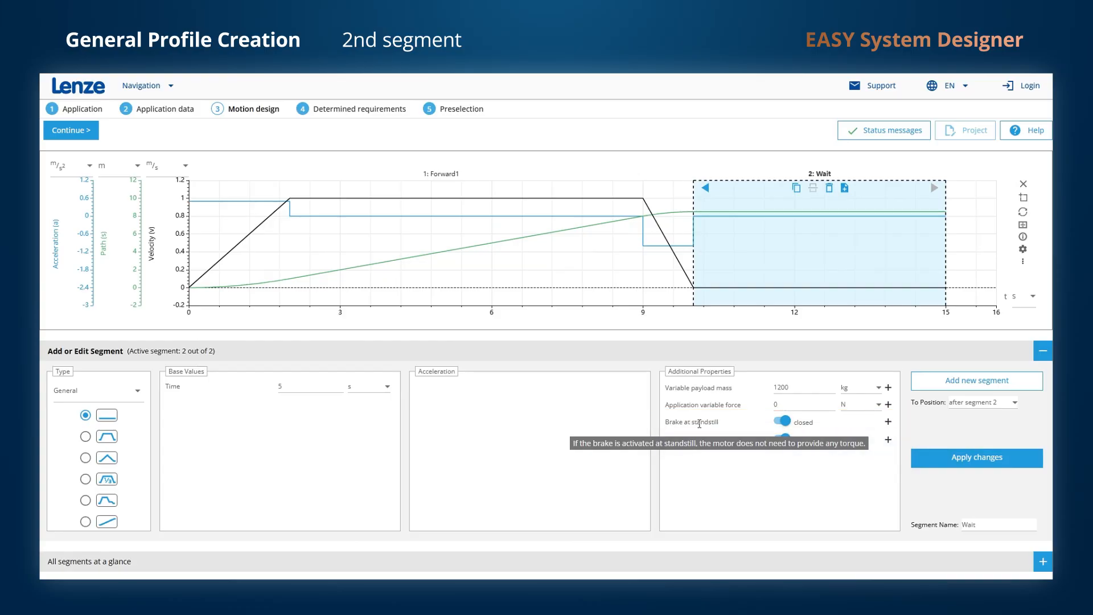
{"action": "mouse_move", "coordinate": [705, 442]}
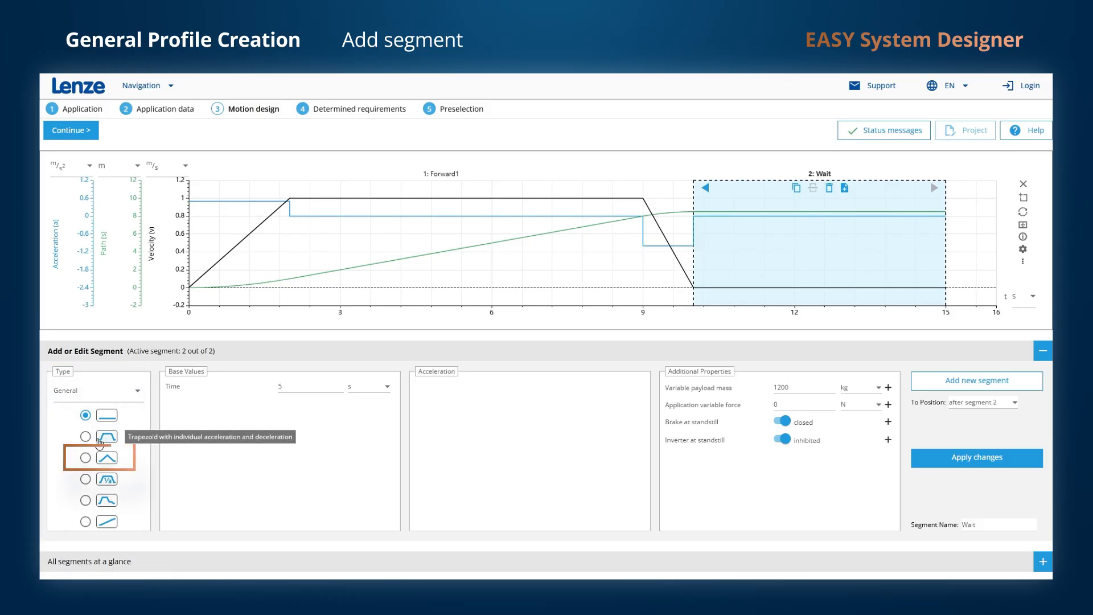
Add a 5 s triangular move as segment 3, named Forward2.
{"action": "left_click", "coordinate": [86, 459]}
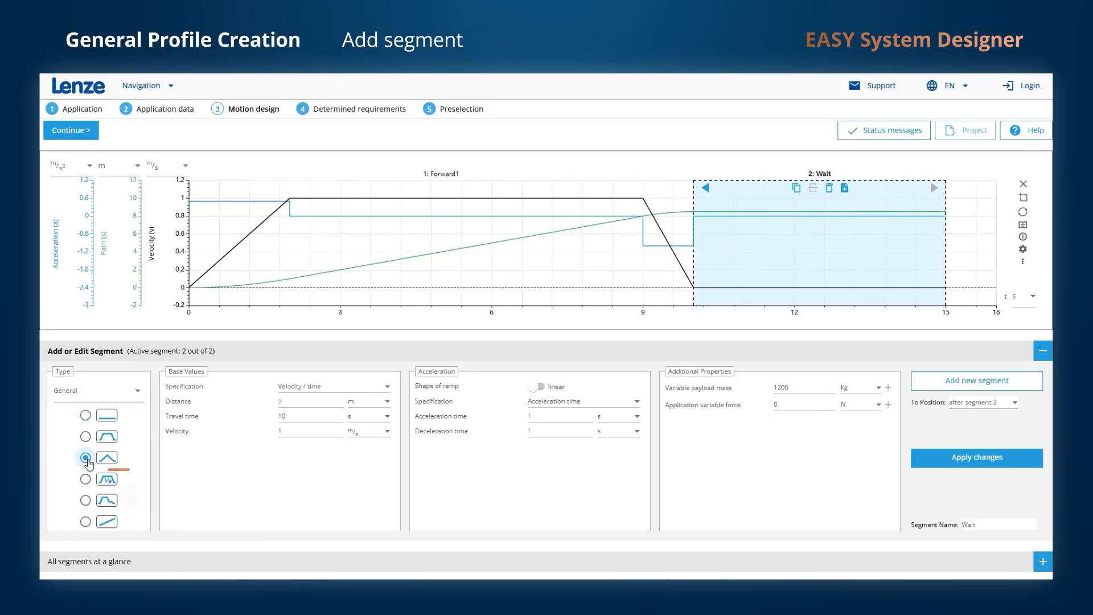
{"action": "double_click", "coordinate": [312, 416]}
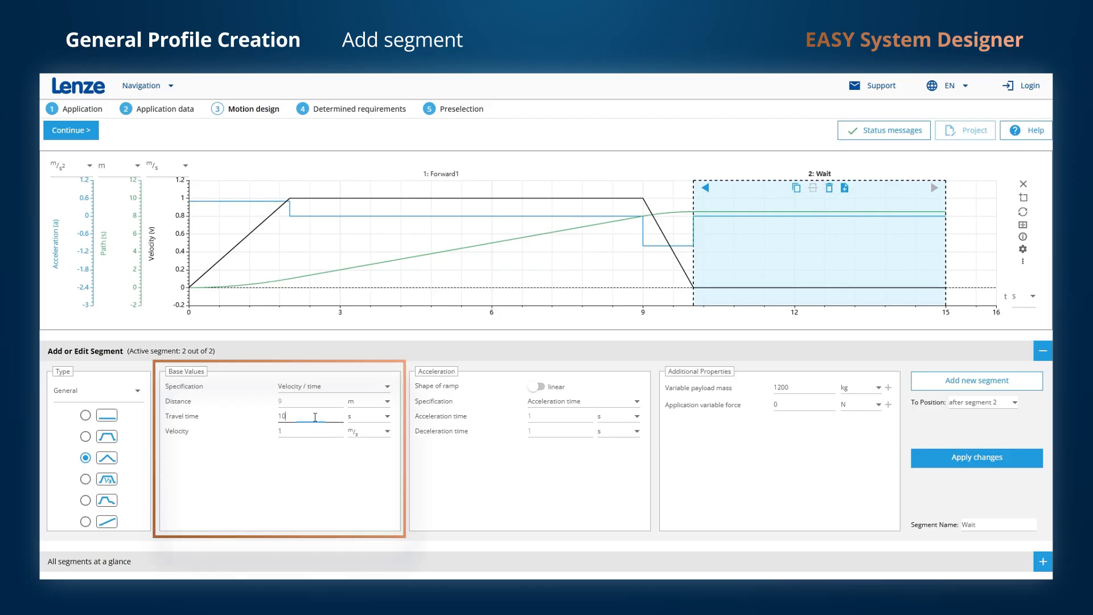
{"action": "key", "text": "BackSpace"}
{"action": "type", "text": "5"}
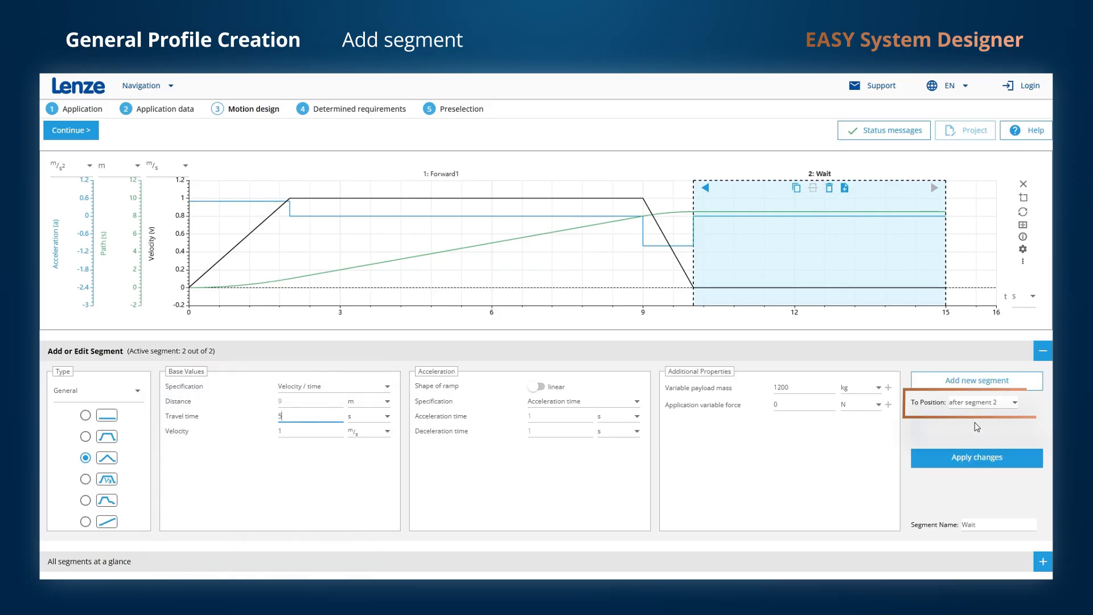
{"action": "left_click", "coordinate": [996, 389]}
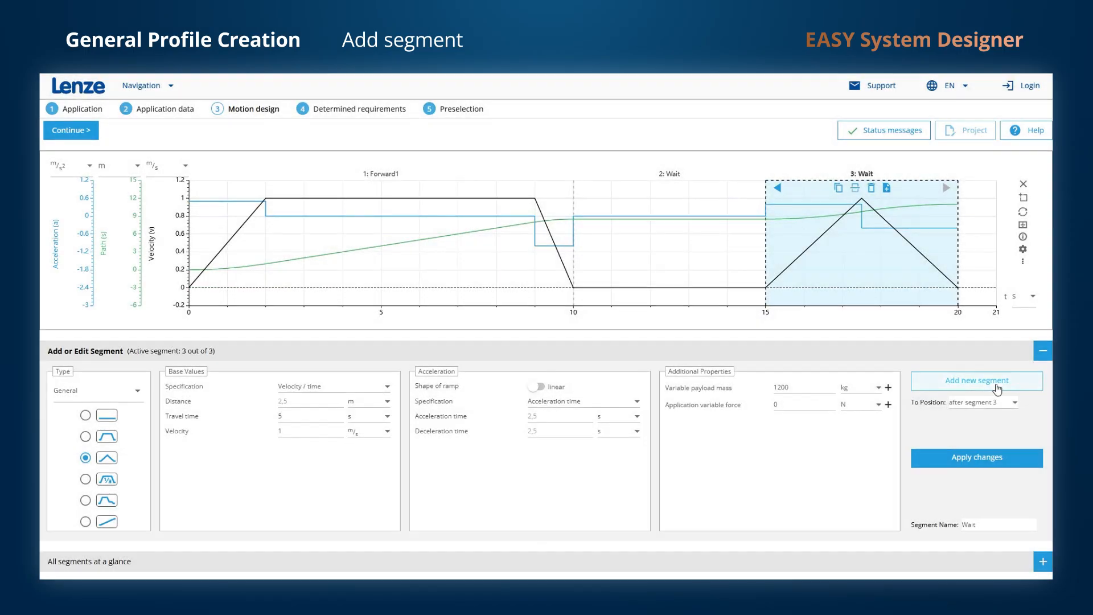
{"action": "double_click", "coordinate": [1006, 523]}
{"action": "key", "text": "BackSpace"}
{"action": "type", "text": "For"}
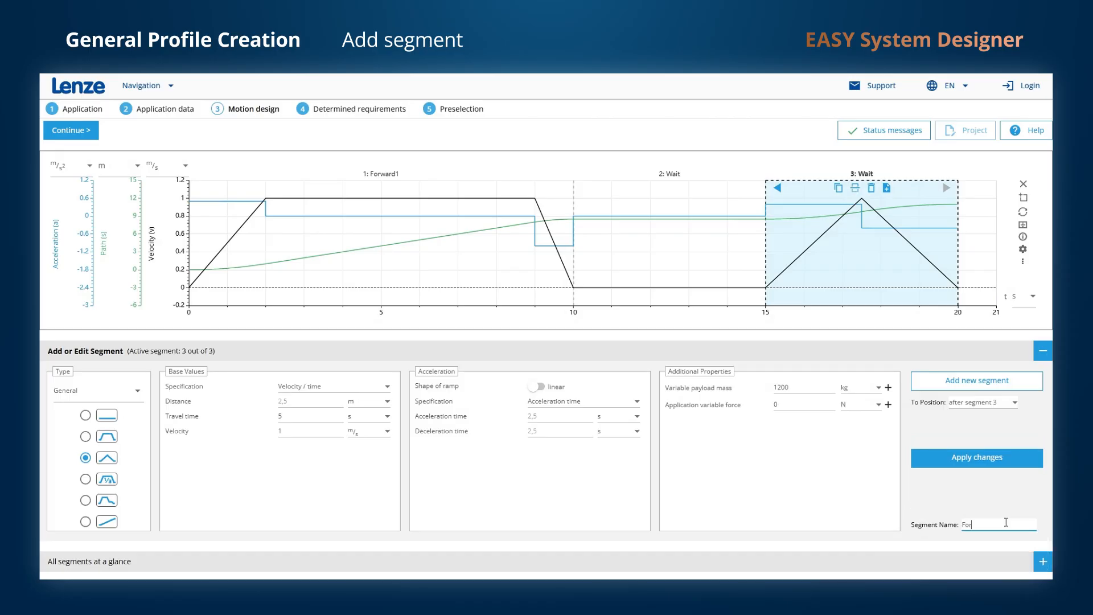
{"action": "type", "text": "ward2"}
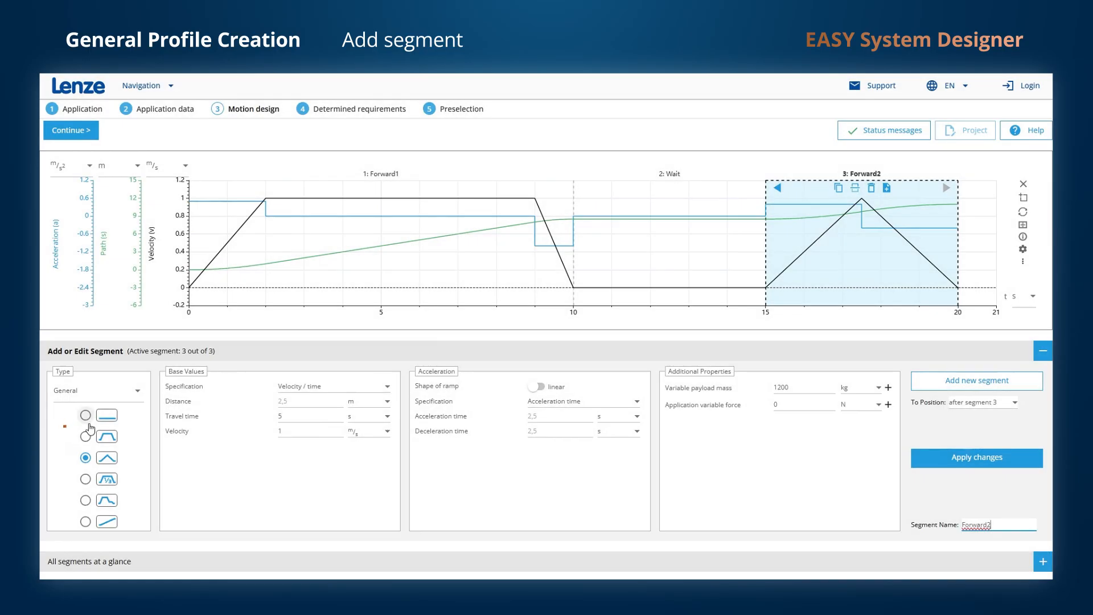
Add a constant standstill as segment 4, named Wait.
{"action": "left_click", "coordinate": [88, 418]}
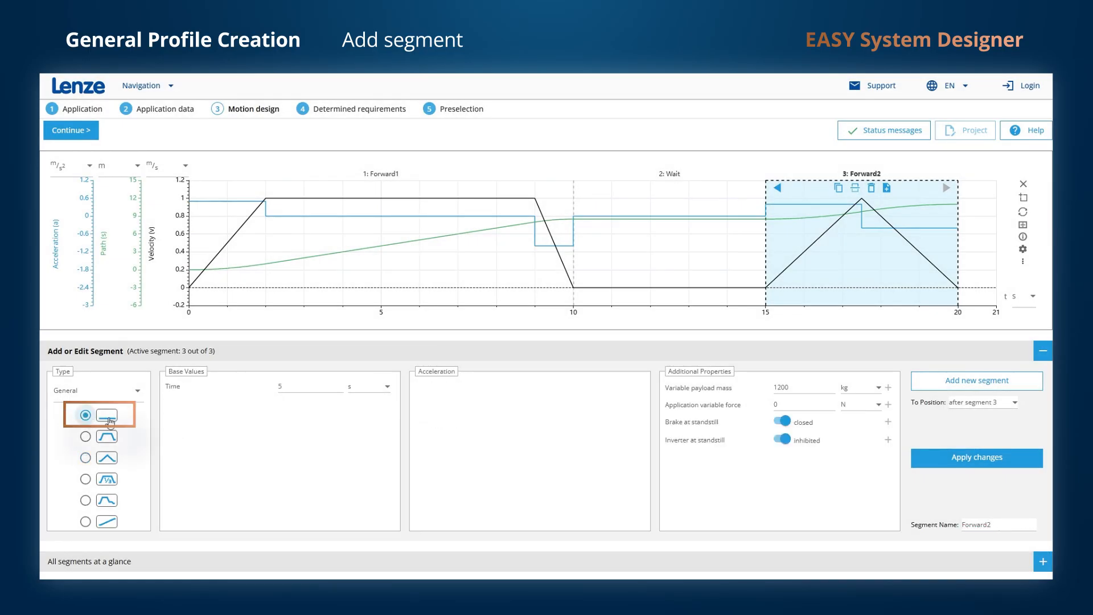
{"action": "left_click", "coordinate": [961, 383]}
{"action": "double_click", "coordinate": [970, 523]}
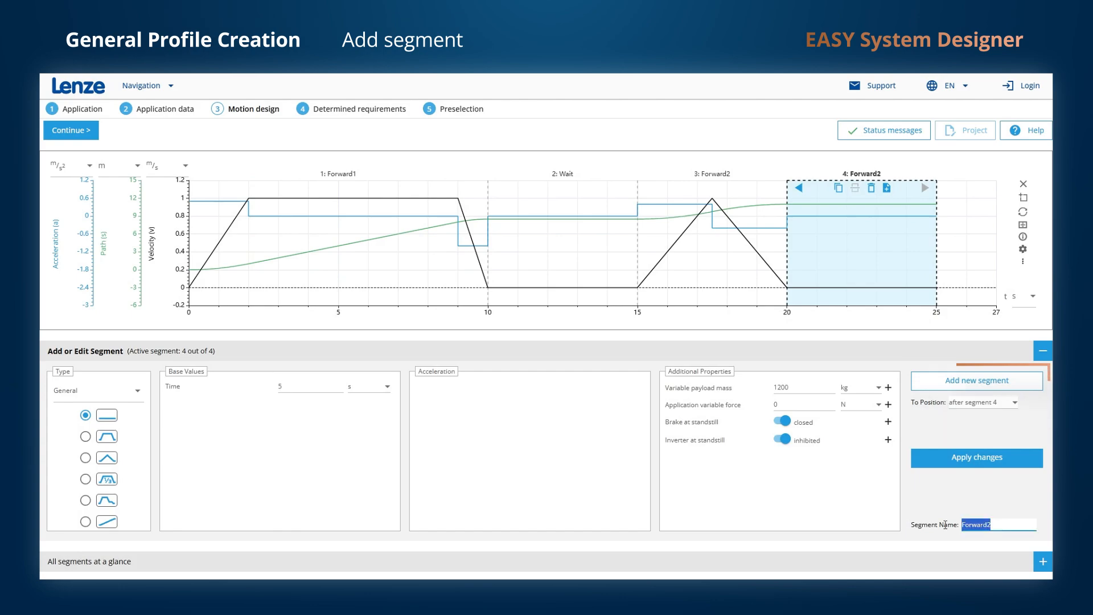
{"action": "key", "text": "BackSpace"}
{"action": "type", "text": "Wait"}
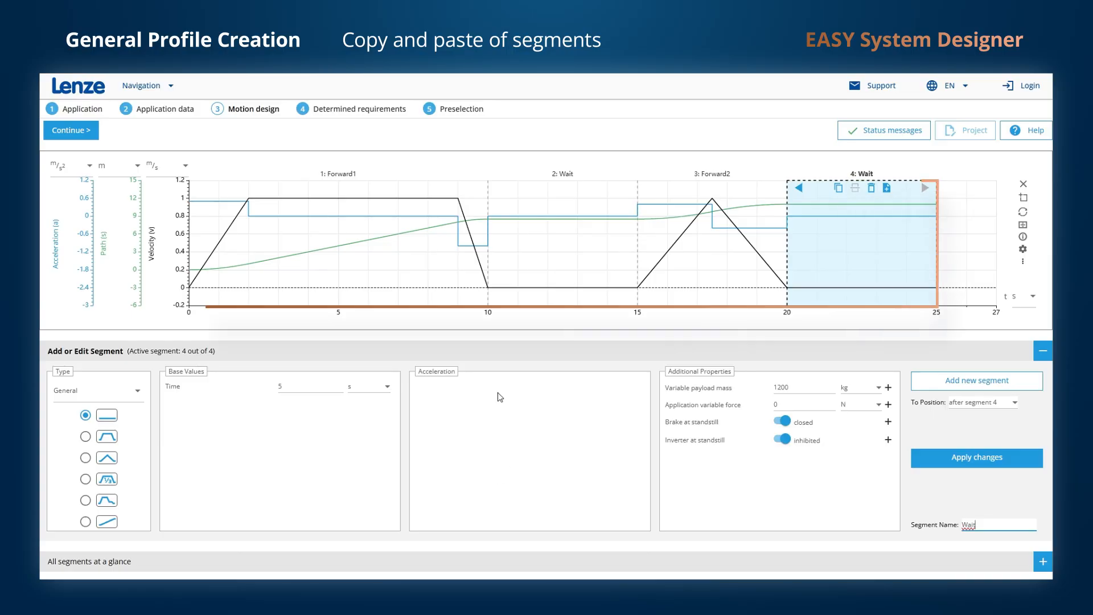
Copy segments Forward1, Wait, Forward2 and Wait and paste them at the profile's end.
{"action": "left_click", "coordinate": [367, 276]}
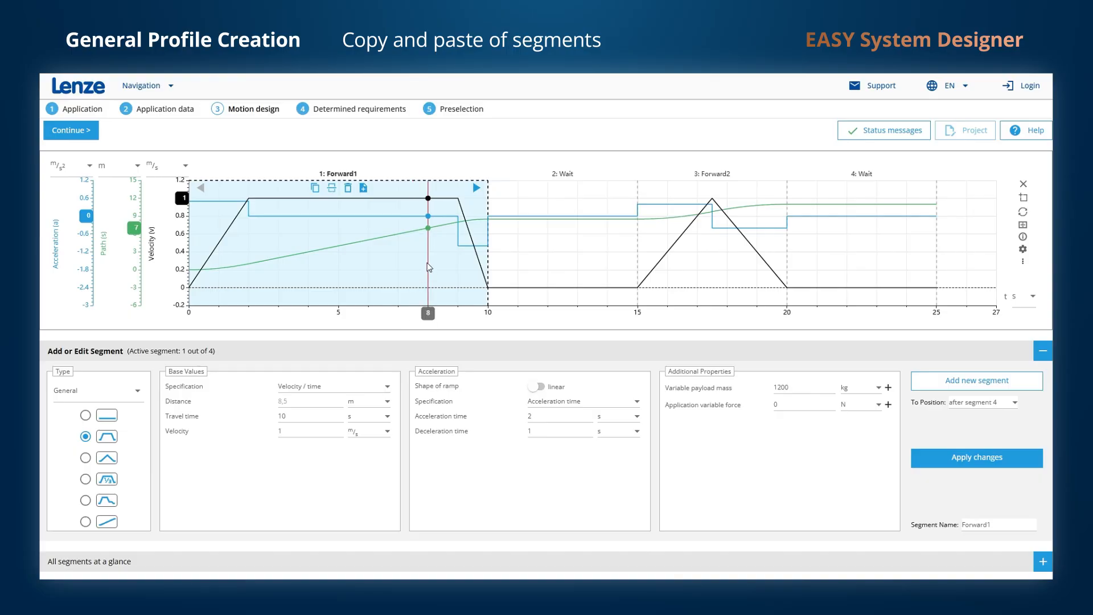
{"action": "left_click", "coordinate": [541, 256], "text": "ctrl"}
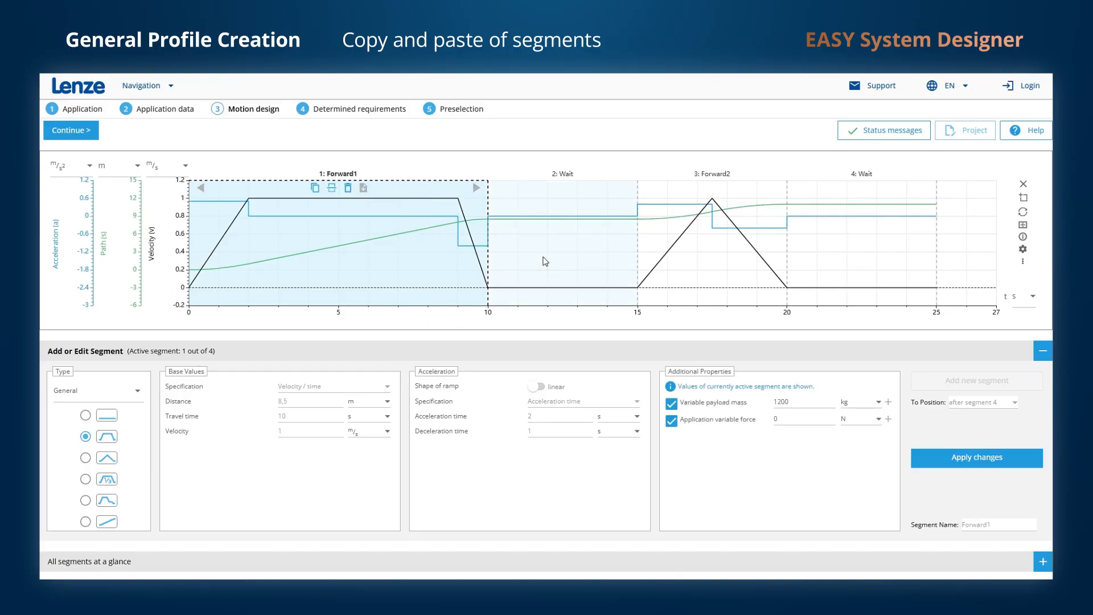
{"action": "left_click", "coordinate": [725, 274], "text": "ctrl"}
{"action": "left_click", "coordinate": [834, 265], "text": "ctrl"}
{"action": "left_click", "coordinate": [316, 189]}
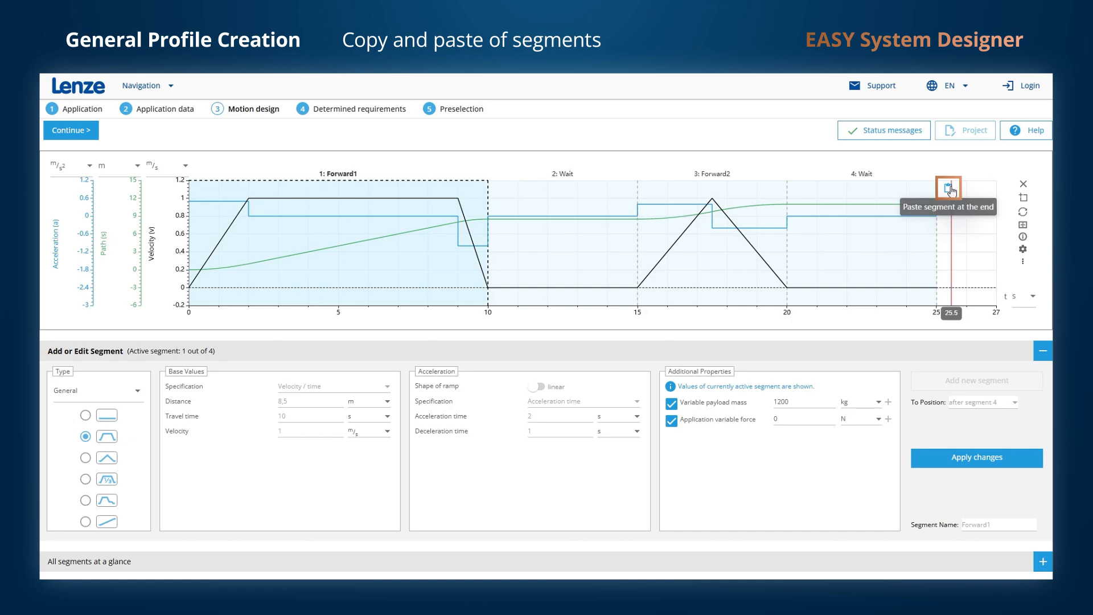
{"action": "left_click", "coordinate": [948, 188]}
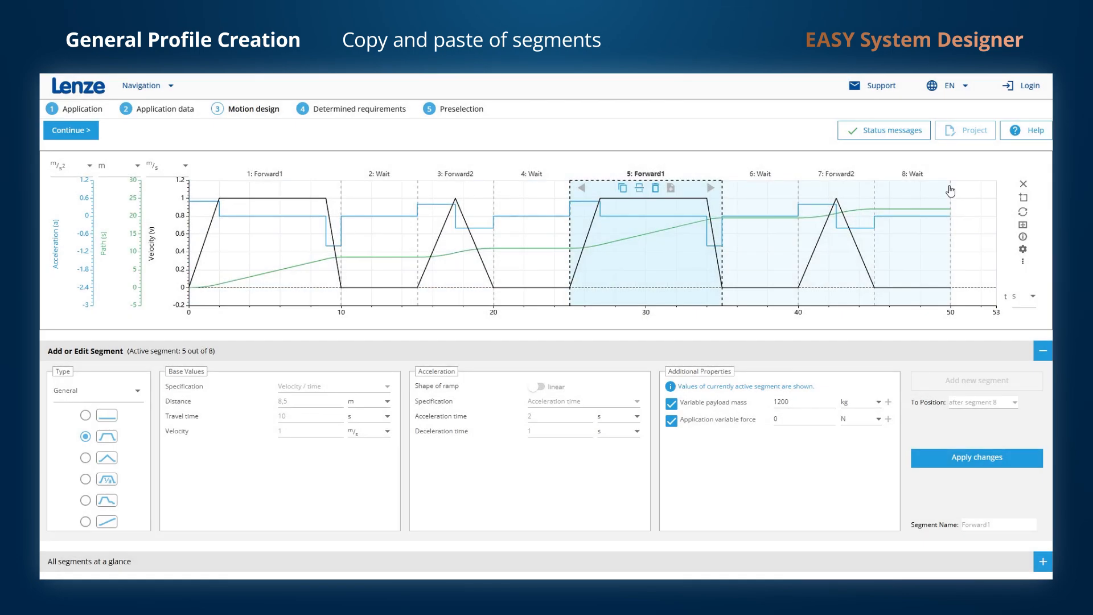
Reflect segment 5 on the time axis and name the reversed moves Reverse1 and Reverse2.
{"action": "left_click", "coordinate": [640, 189]}
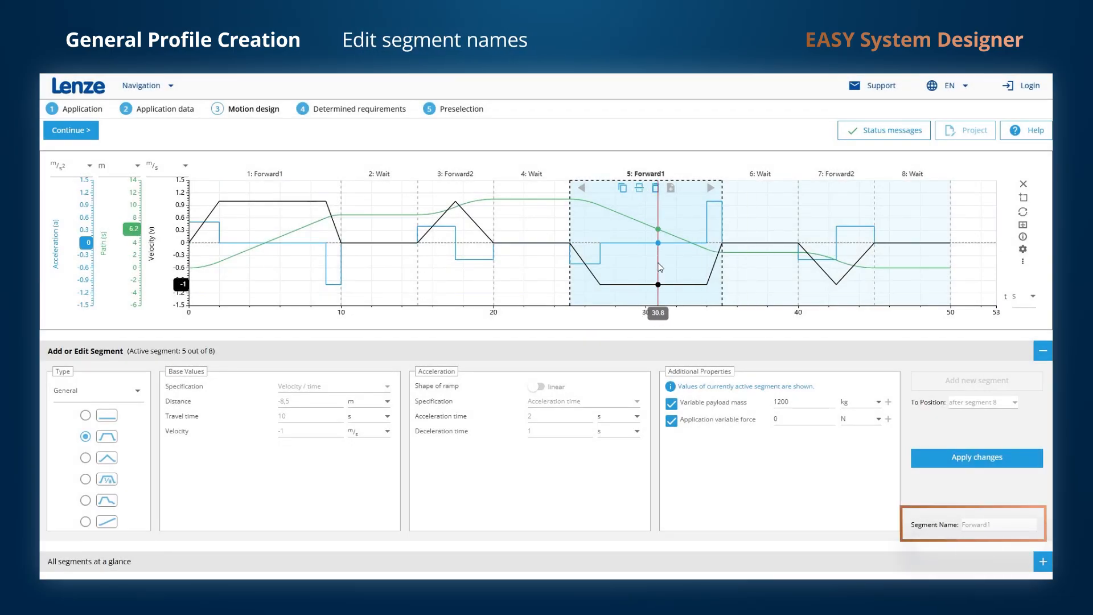
{"action": "double_click", "coordinate": [958, 525]}
{"action": "type", "text": "Reverse1"}
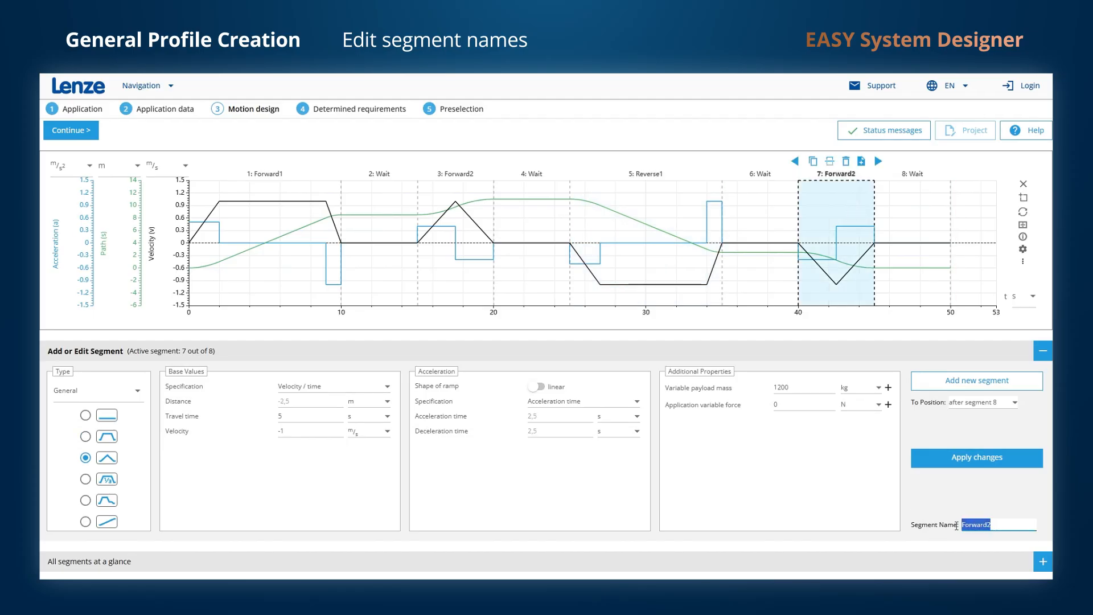
{"action": "type", "text": "Reverse2"}
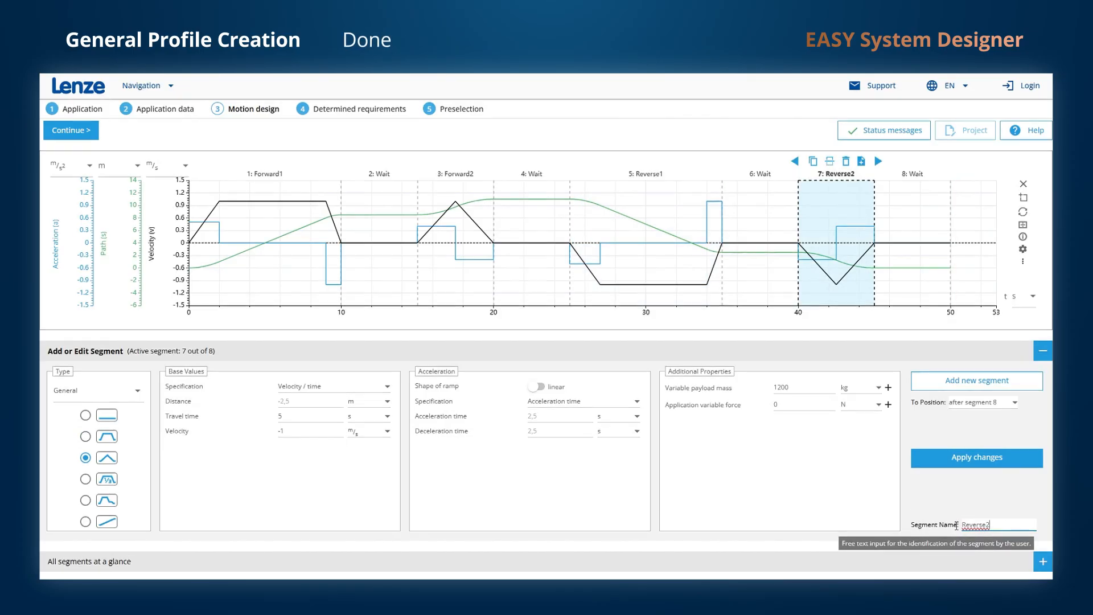